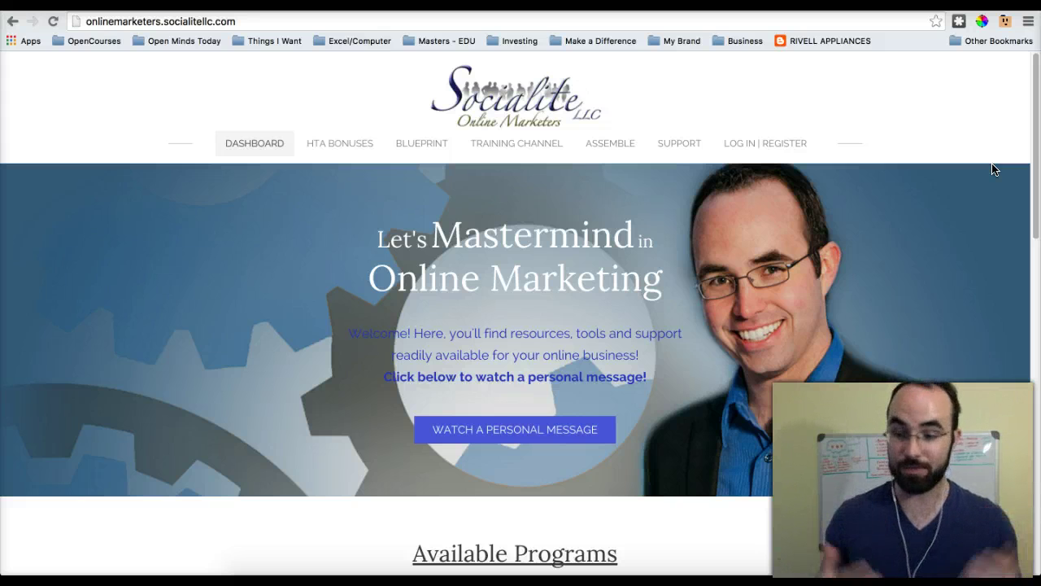
# Step: Leave the Socialite LLC site for sitesuite.com/access/dashboard, which lists the 12HMM and SiteSuite Tutorial 1 funnels
pyautogui.click(742, 112)
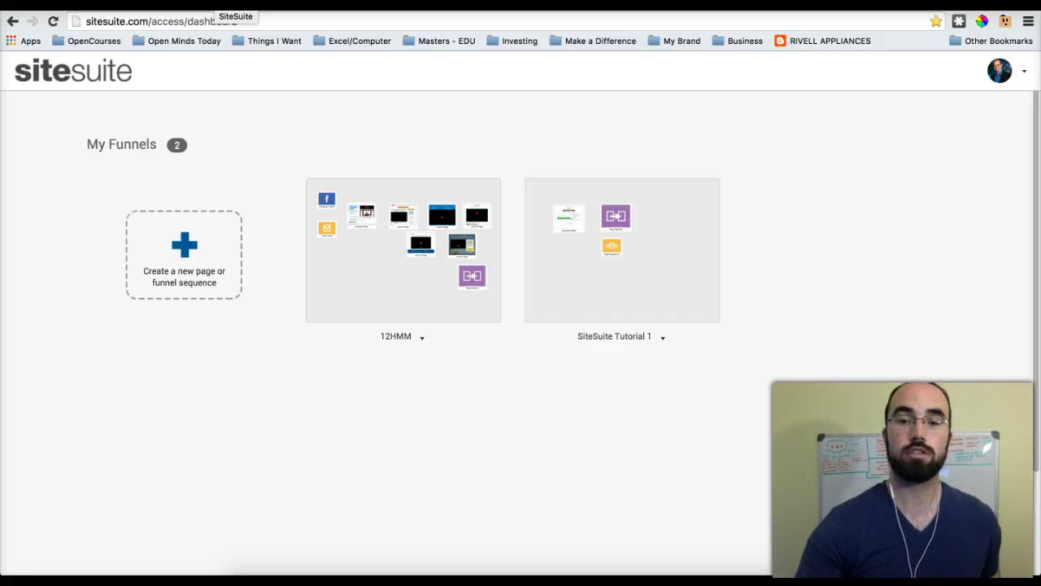
# Step: Edit the SiteSuite Tutorial 1 funnel and open its Squeeze Page node in the page editor
pyautogui.moveTo(609, 263)
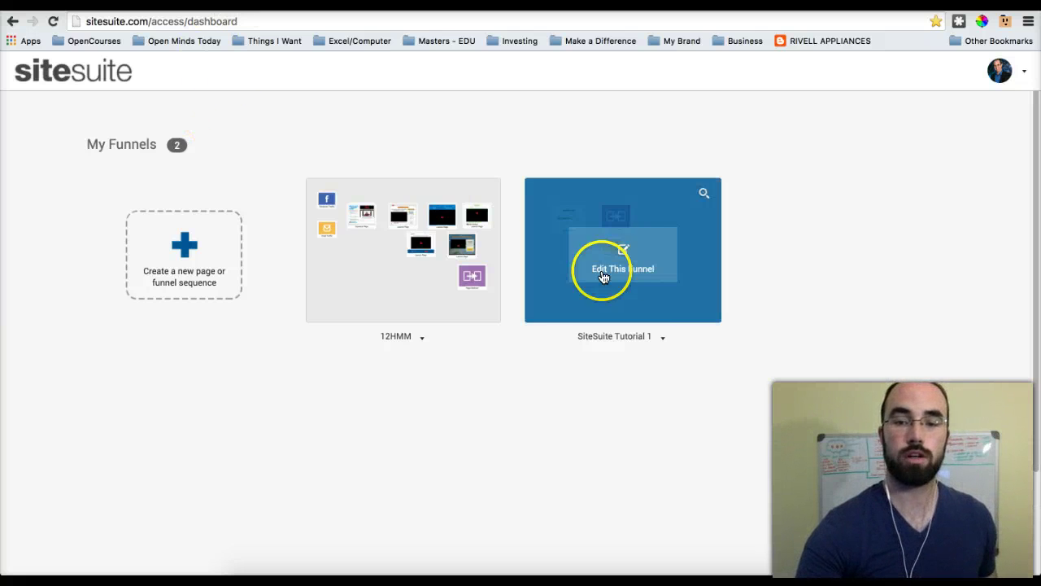
pyautogui.click(642, 262)
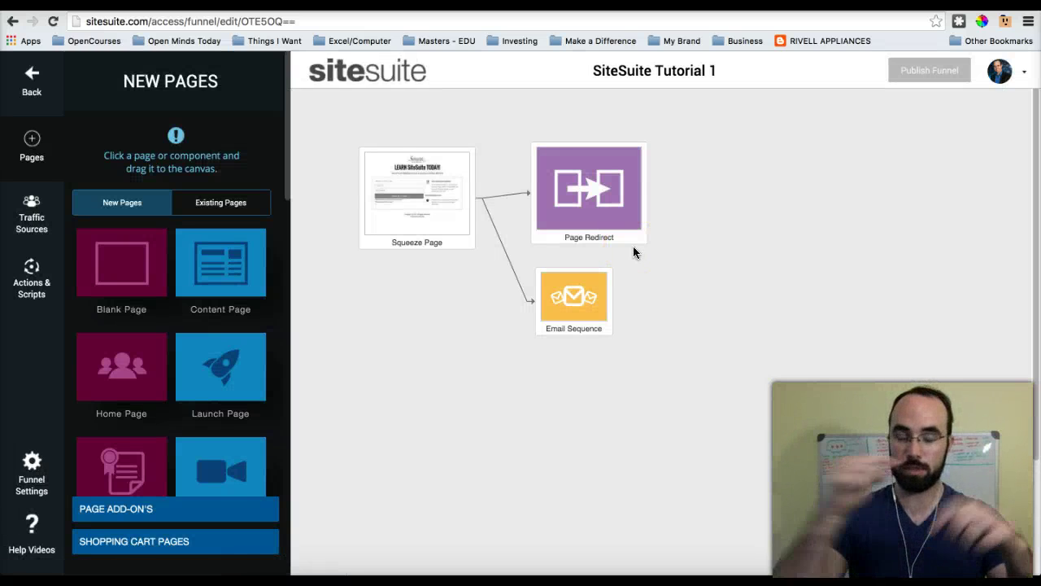
pyautogui.click(491, 231)
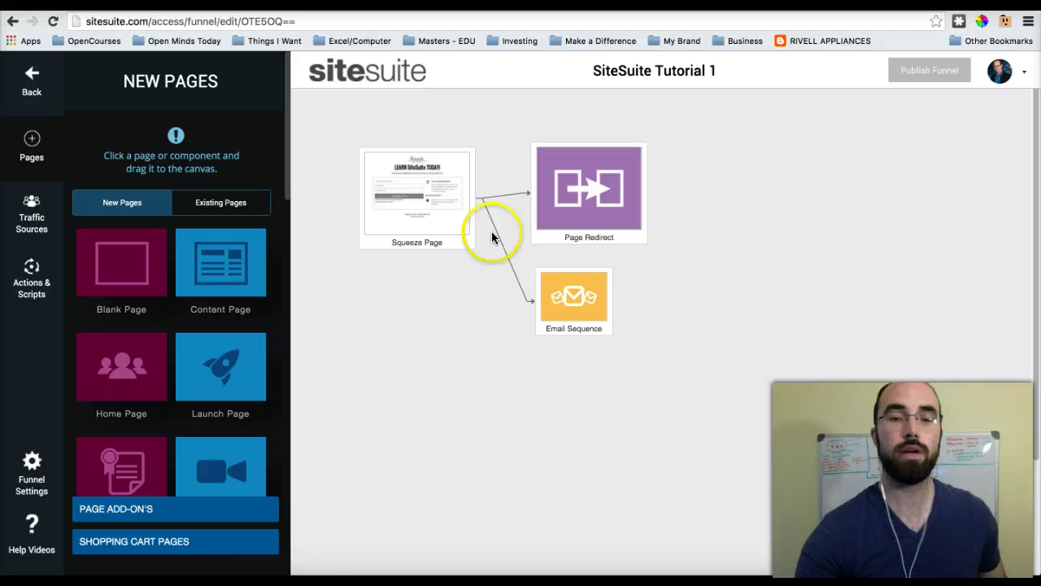
pyautogui.click(430, 202)
pyautogui.click(177, 270)
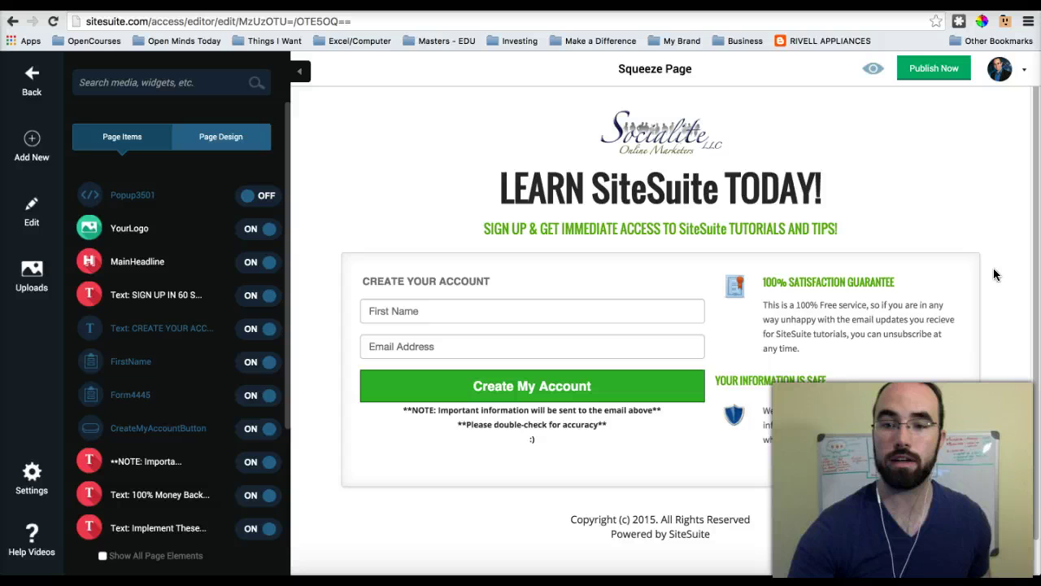
# Step: Insert 'I want to change this Now!' at the start of the guarantee paragraph, fixing the typo
pyautogui.click(787, 305)
pyautogui.click(767, 306)
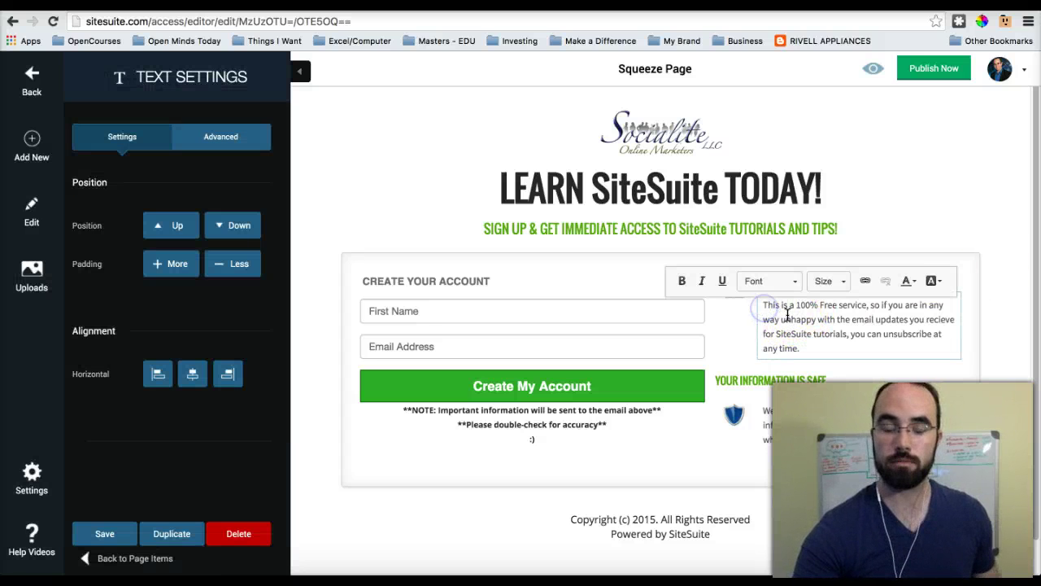
pyautogui.write('I want to chang ethis')
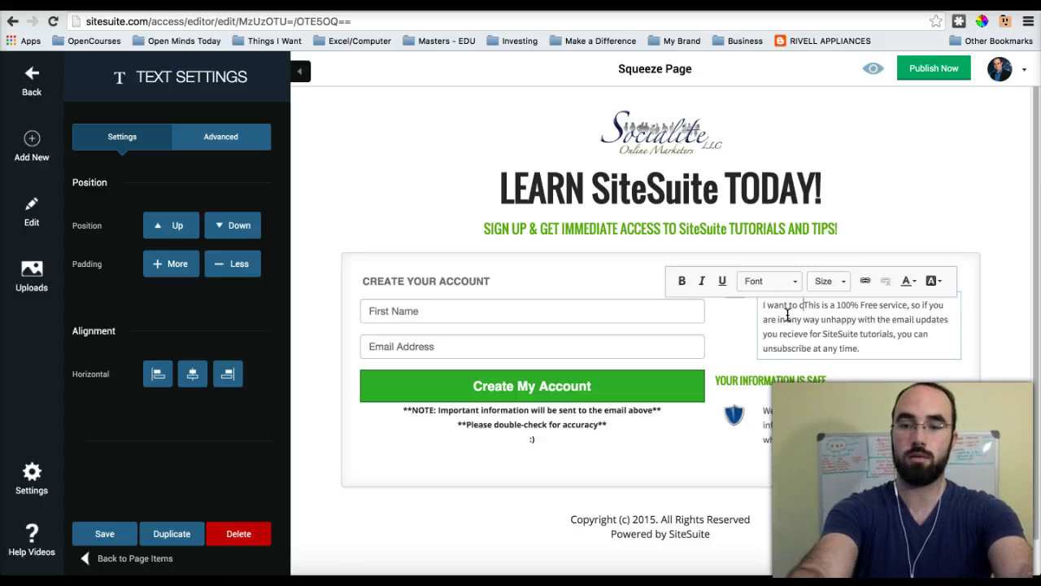
pyautogui.press('BackSpace')
pyautogui.press('BackSpace')
pyautogui.press('BackSpace')
pyautogui.press('BackSpace')
pyautogui.press('BackSpace')
pyautogui.write('e this ')
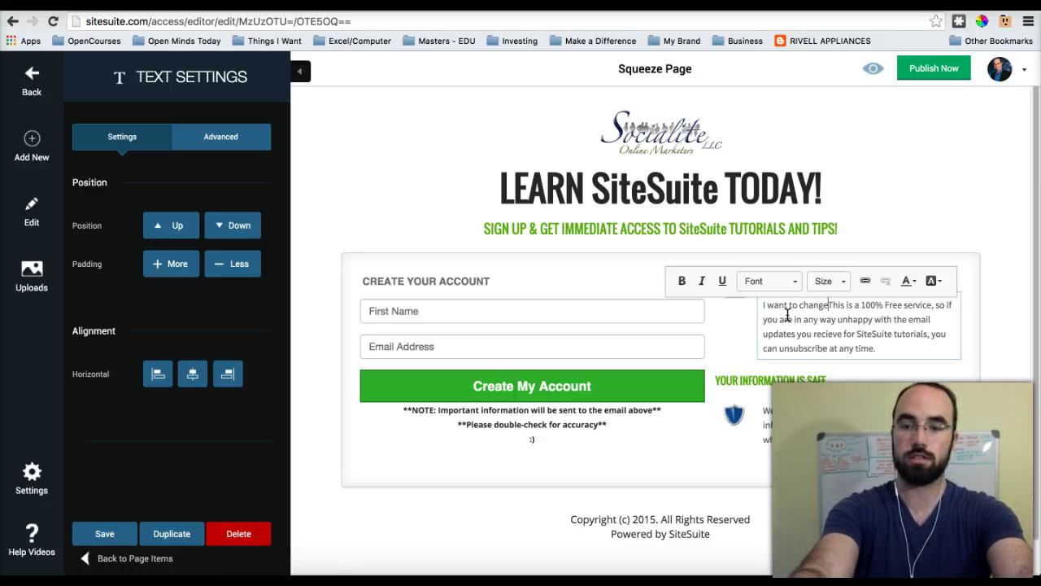
pyautogui.write('Now!')
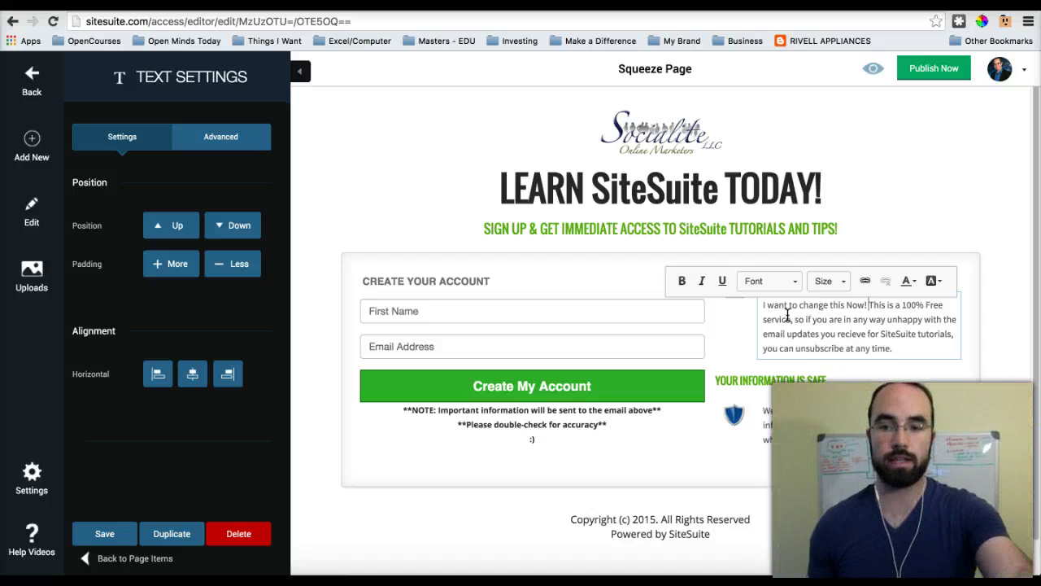
# Step: Undo the inserted sentence, then redo it so the paragraph keeps the addition
pyautogui.press('BackSpace')
pyautogui.press('BackSpace')
pyautogui.press('BackSpace')
pyautogui.press('BackSpace')
pyautogui.press('BackSpace')
pyautogui.press('BackSpace')
pyautogui.hotkey('ctrl', 'z')
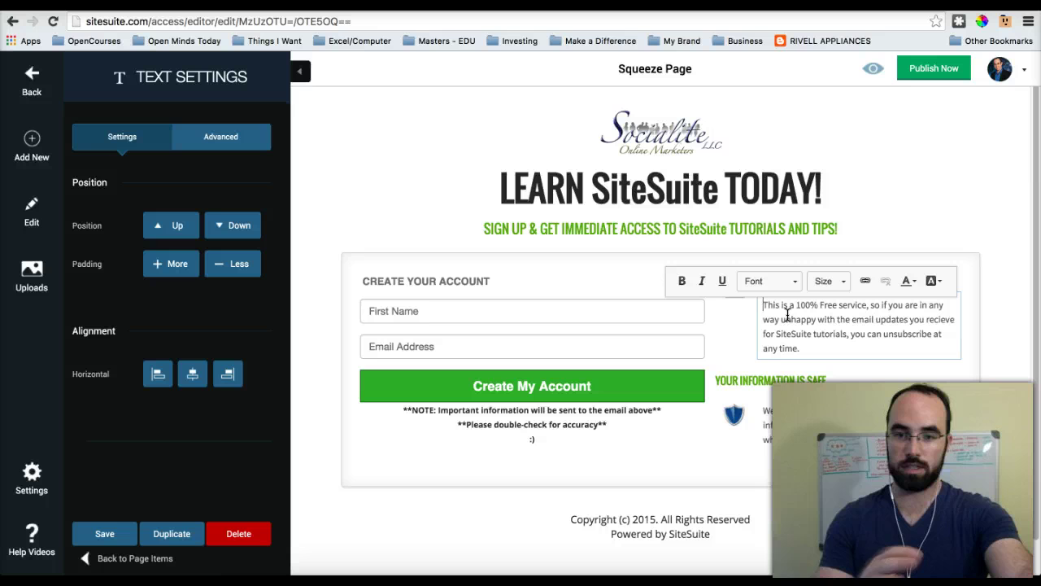
pyautogui.hotkey('ctrl', 'shift', 'z')
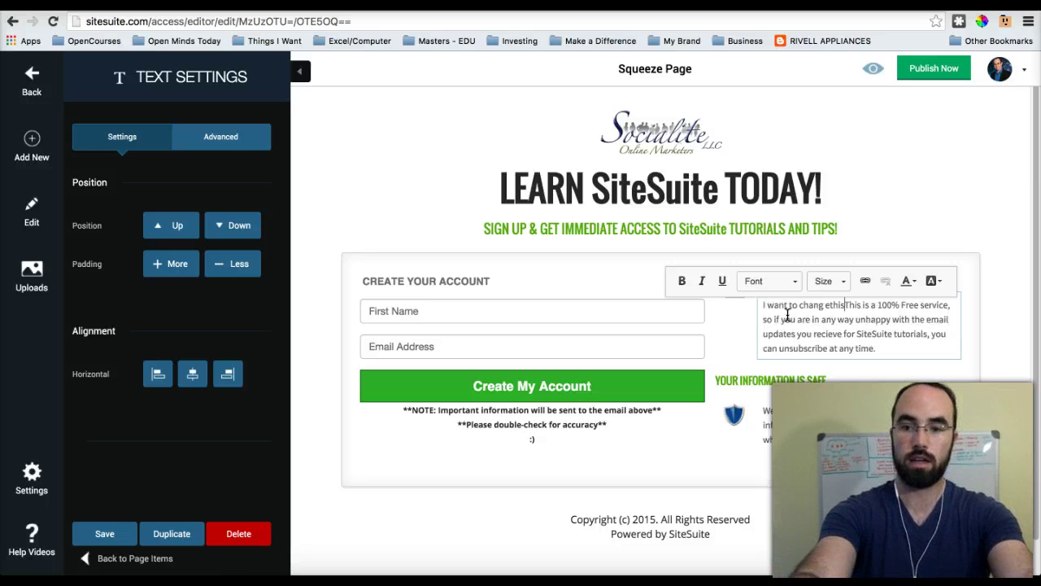
pyautogui.hotkey('ctrl', 'z')
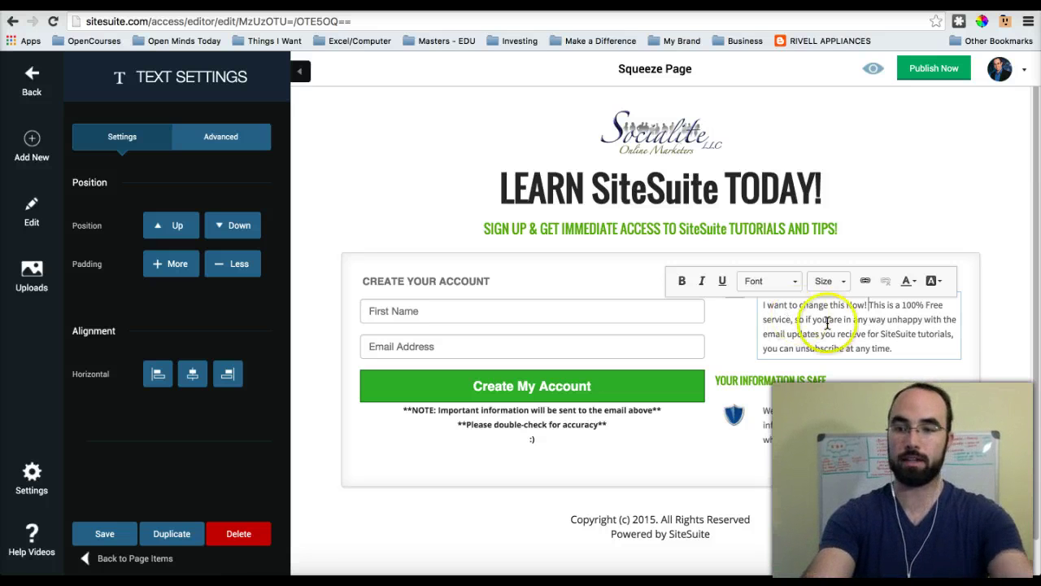
# Step: Append ' DUDE!!!' to the 100% SATISFACTION GUARANTEE heading
pyautogui.click(994, 317)
pyautogui.click(905, 294)
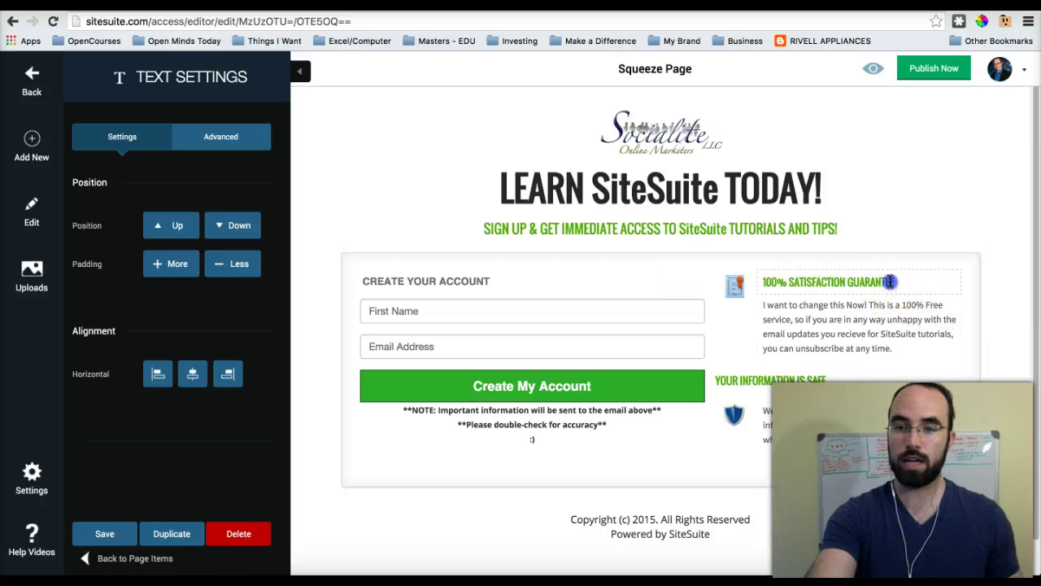
pyautogui.click(903, 282)
pyautogui.write('DUDE!!!')
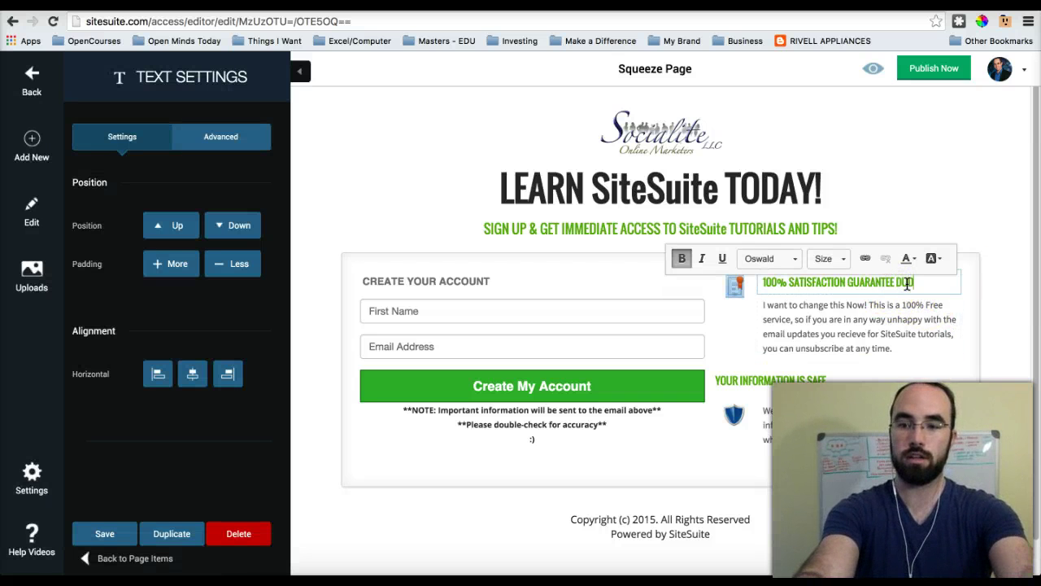
pyautogui.click(973, 299)
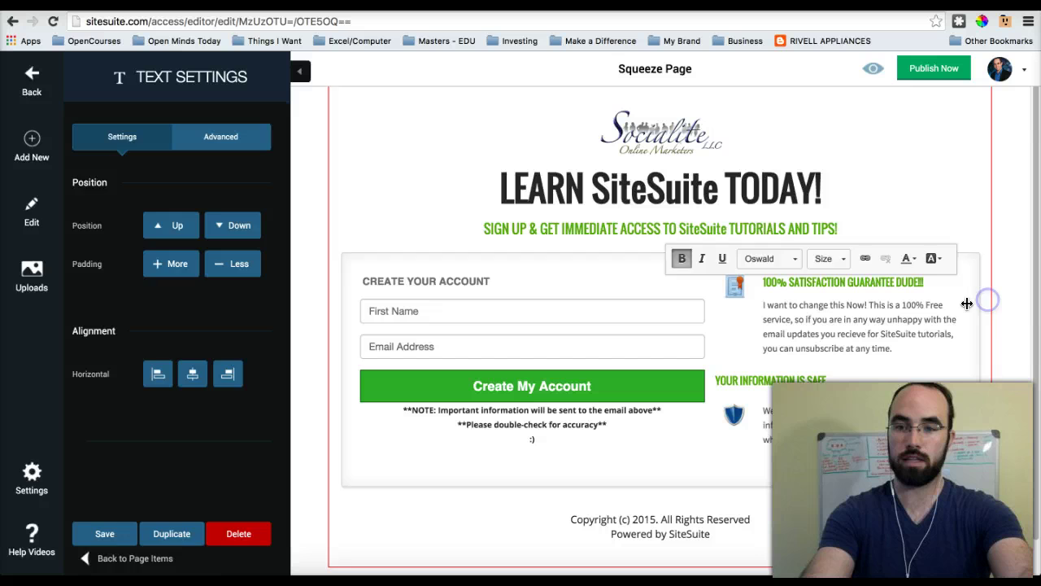
# Step: Undo the added sentence in the paragraph and the DUDE!!! addition in the heading
pyautogui.click(925, 306)
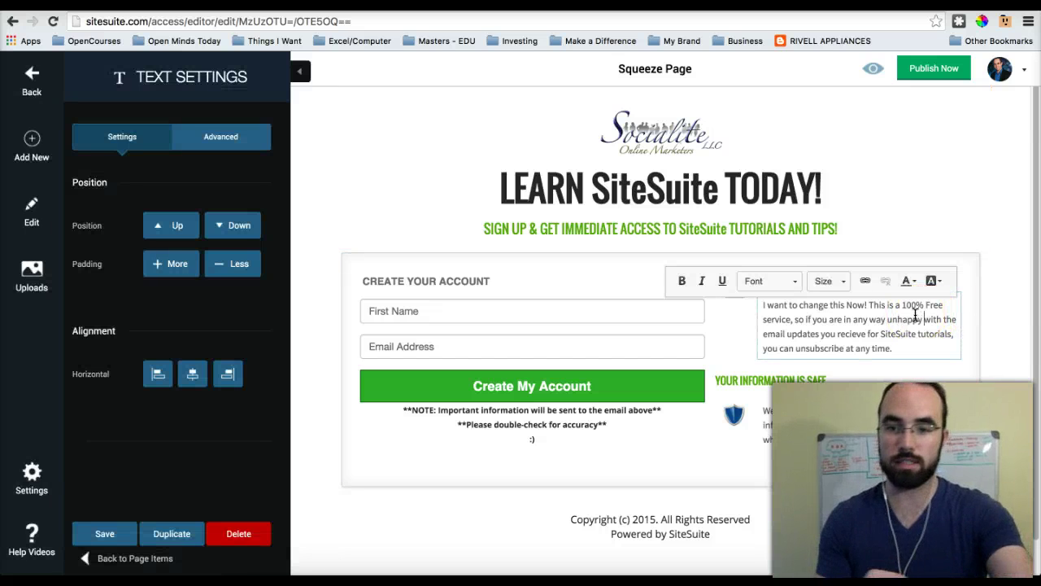
pyautogui.press('BackSpace')
pyautogui.press('BackSpace')
pyautogui.press('BackSpace')
pyautogui.press('BackSpace')
pyautogui.press('BackSpace')
pyautogui.press('BackSpace')
pyautogui.press('BackSpace')
pyautogui.press('BackSpace')
pyautogui.press('BackSpace')
pyautogui.press('BackSpace')
pyautogui.press('BackSpace')
pyautogui.press('BackSpace')
pyautogui.press('BackSpace')
pyautogui.press('BackSpace')
pyautogui.press('BackSpace')
pyautogui.press('BackSpace')
pyautogui.press('BackSpace')
pyautogui.press('BackSpace')
pyautogui.press('BackSpace')
pyautogui.press('BackSpace')
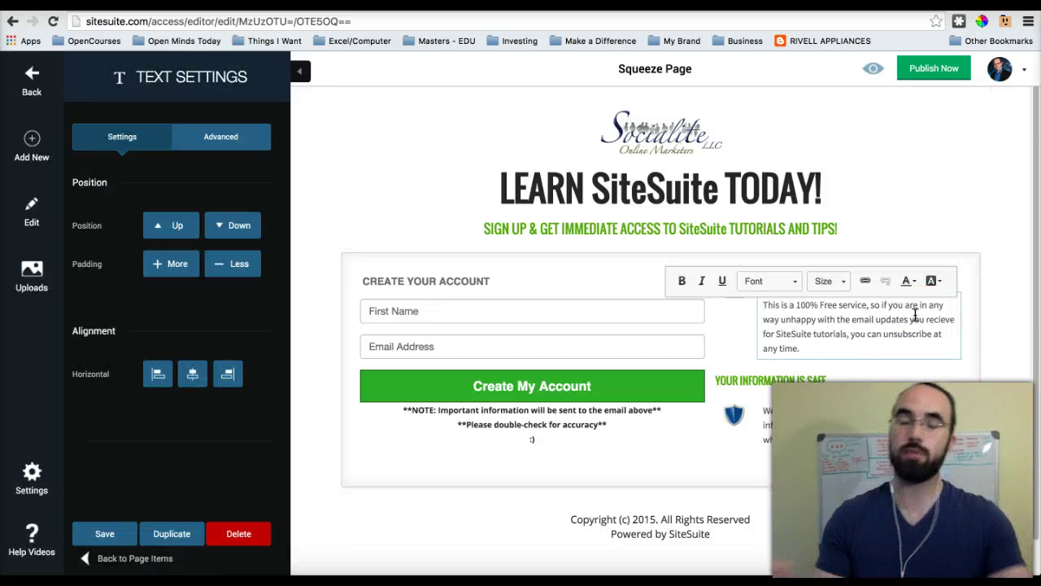
pyautogui.click(1007, 316)
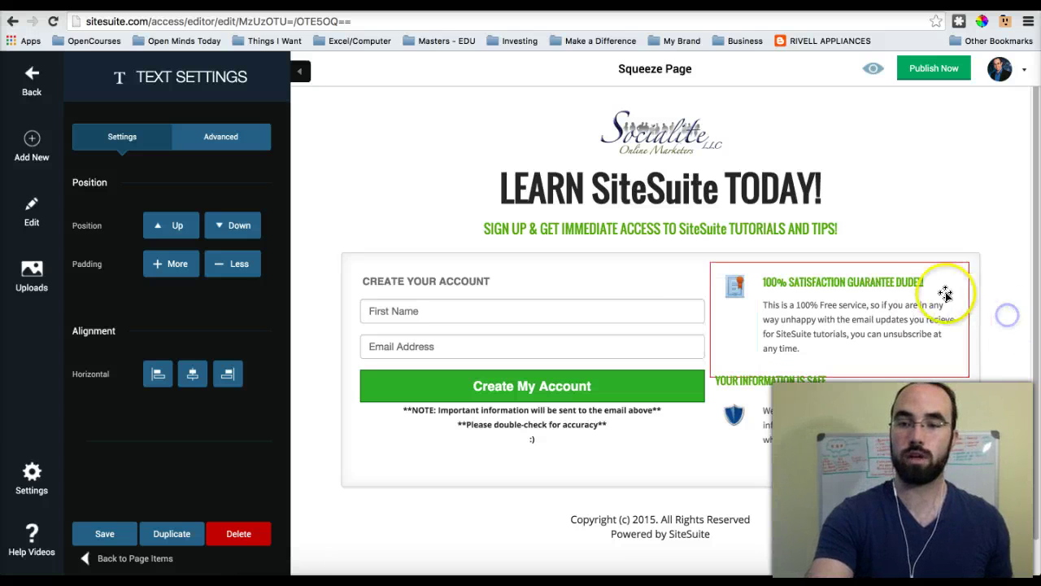
pyautogui.click(932, 282)
pyautogui.press('BackSpace')
pyautogui.press('BackSpace')
pyautogui.press('BackSpace')
pyautogui.press('BackSpace')
pyautogui.press('BackSpace')
pyautogui.press('BackSpace')
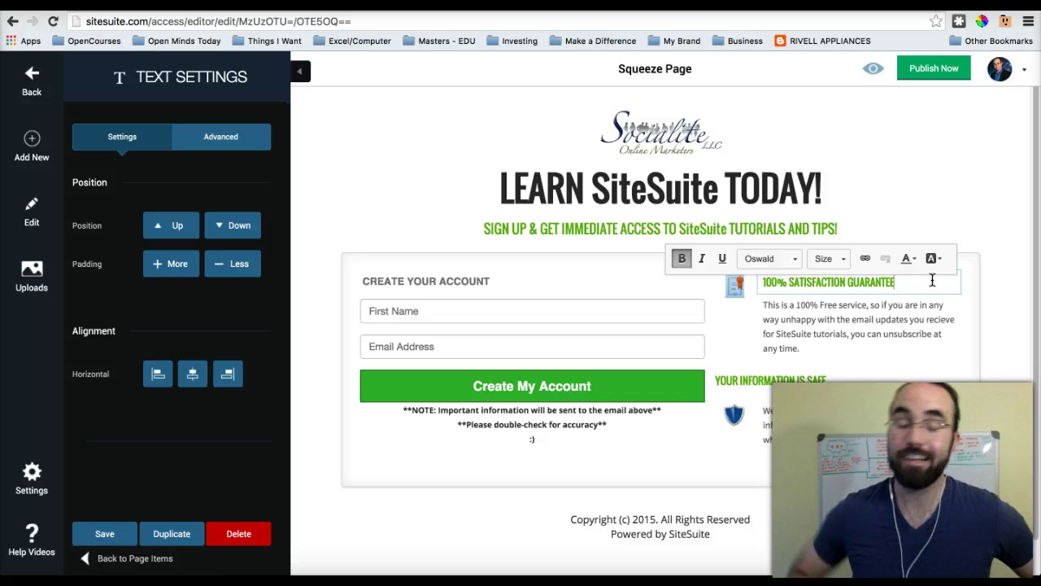
pyautogui.click(989, 273)
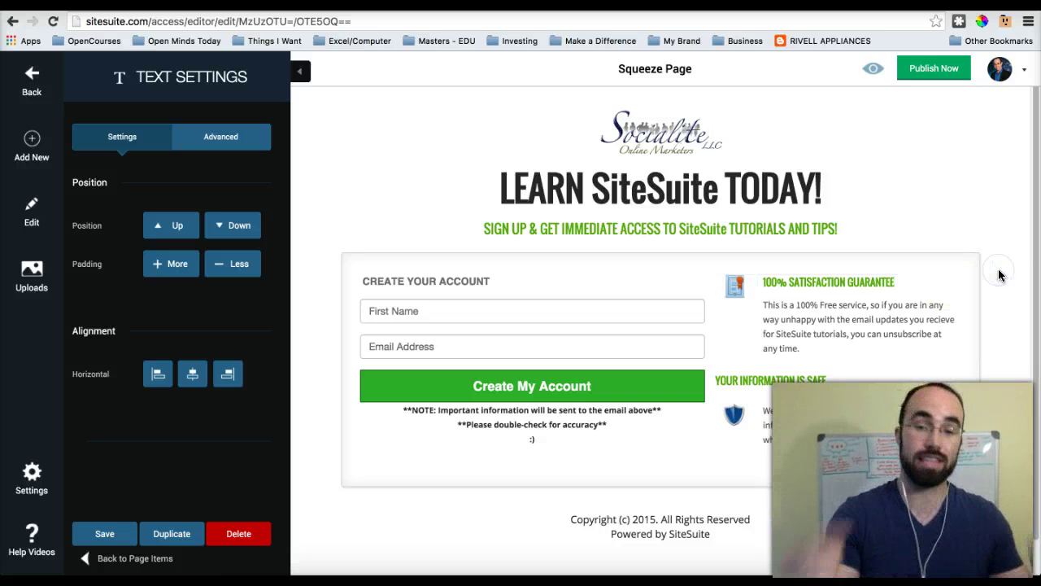
# Step: Delete the LEARN SiteSuite TODAY! headline from the Headline settings panel
pyautogui.click(825, 187)
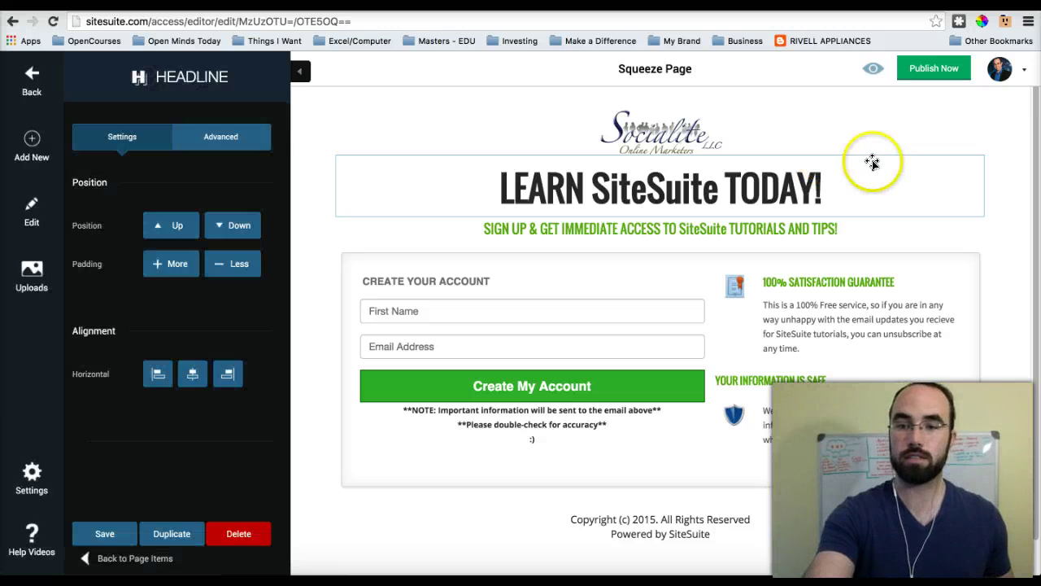
pyautogui.click(254, 537)
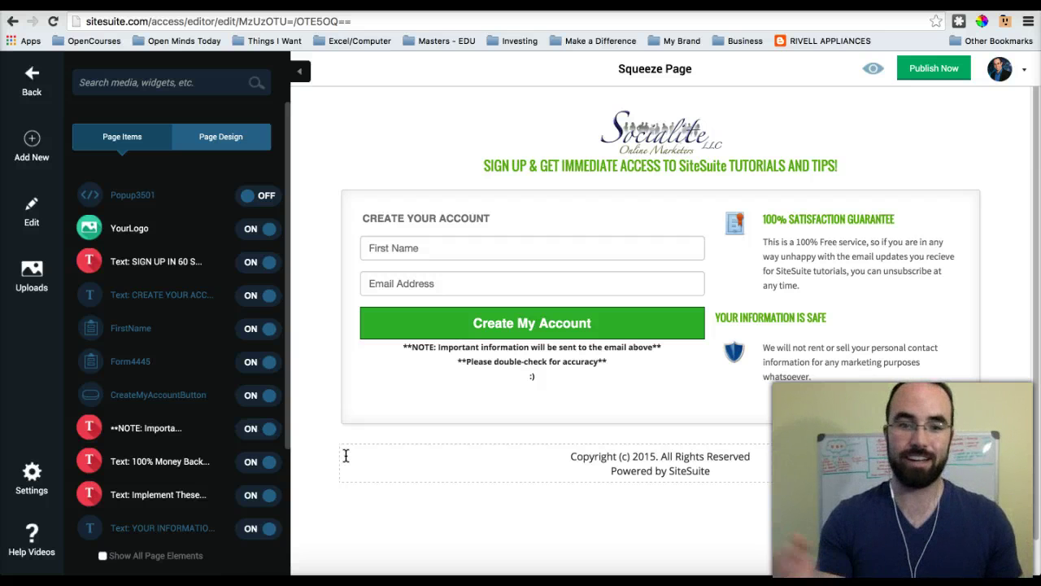
pyautogui.click(289, 256)
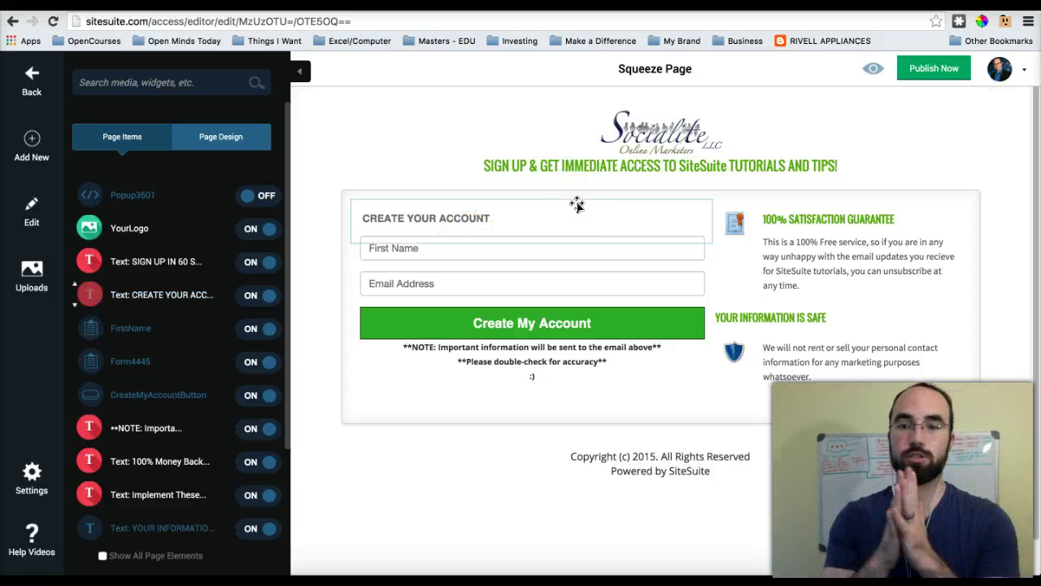
# Step: Open the account dropdown from the profile avatar at the top right
pyautogui.click(1021, 75)
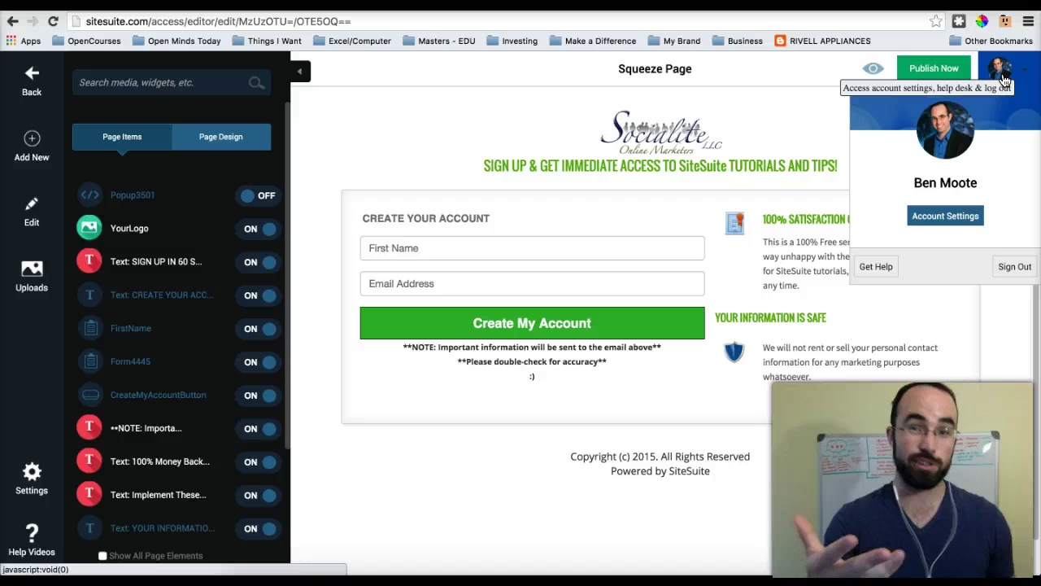
pyautogui.click(1003, 75)
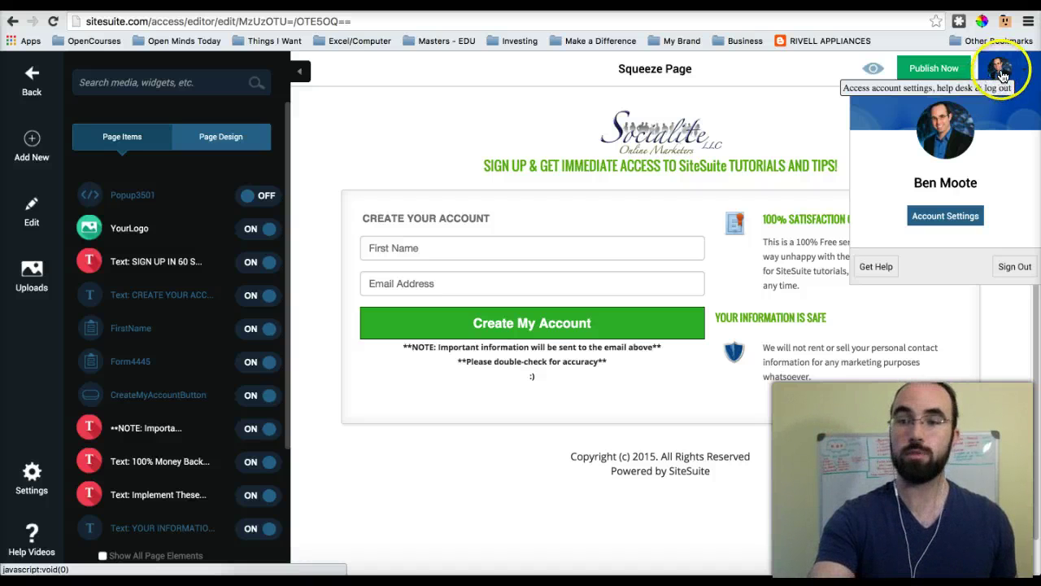
# Step: Open Account Settings at the 3rd Party Integrations section
pyautogui.click(956, 220)
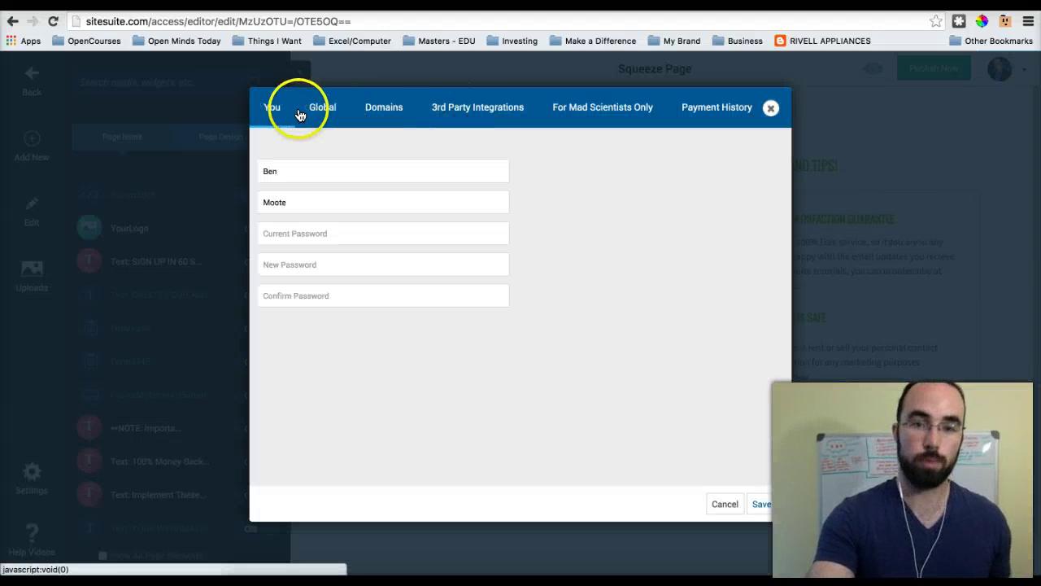
pyautogui.click(447, 112)
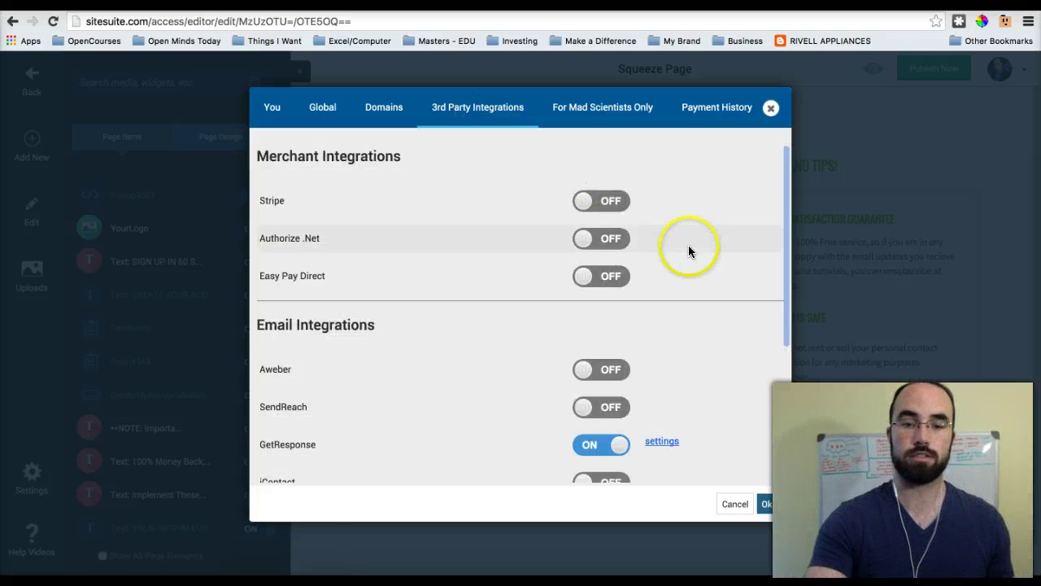
pyautogui.scroll(-3, 688, 246)
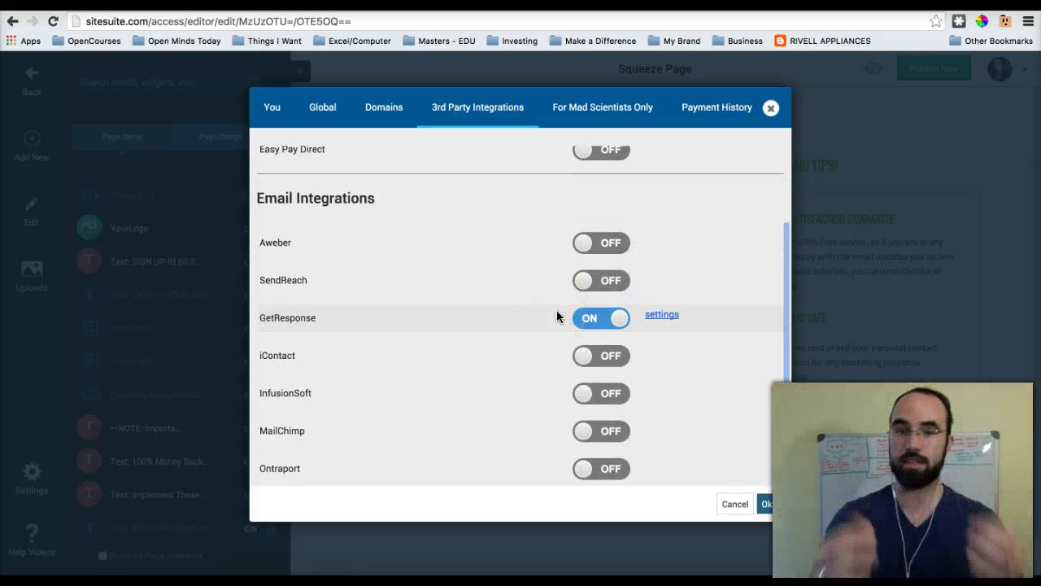
pyautogui.scroll(3, 557, 317)
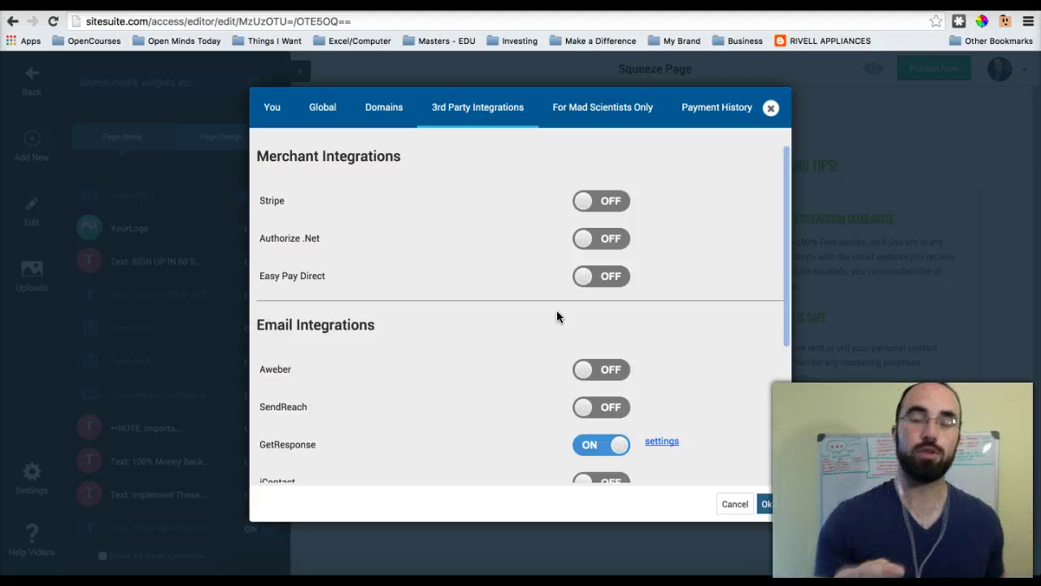
# Step: Under For Mad Scientists Only, leave Time Machine and Auto Save ON and confirm with OK
pyautogui.click(621, 105)
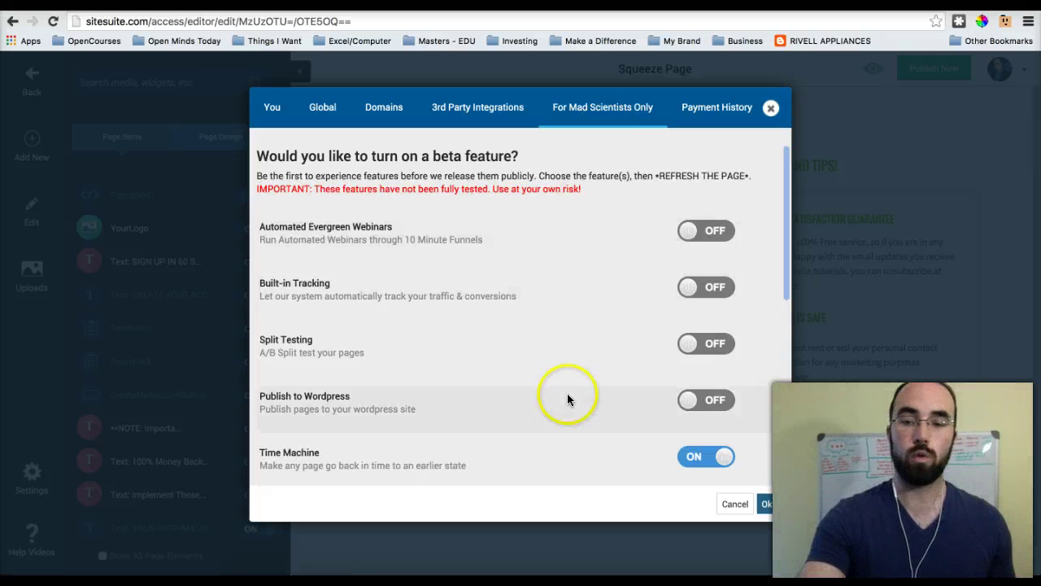
pyautogui.scroll(-3, 704, 456)
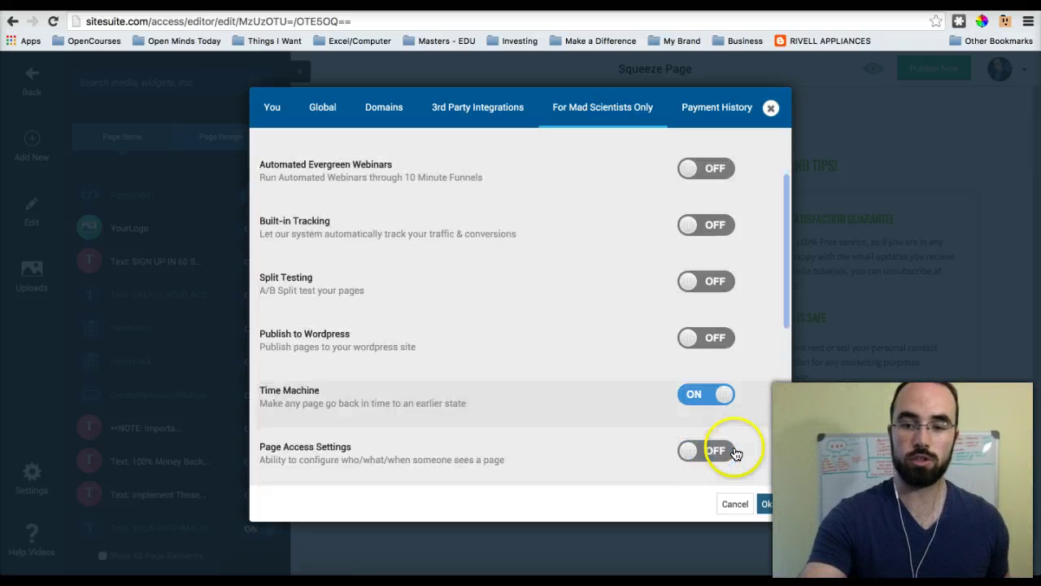
pyautogui.click(704, 340)
pyautogui.click(705, 340)
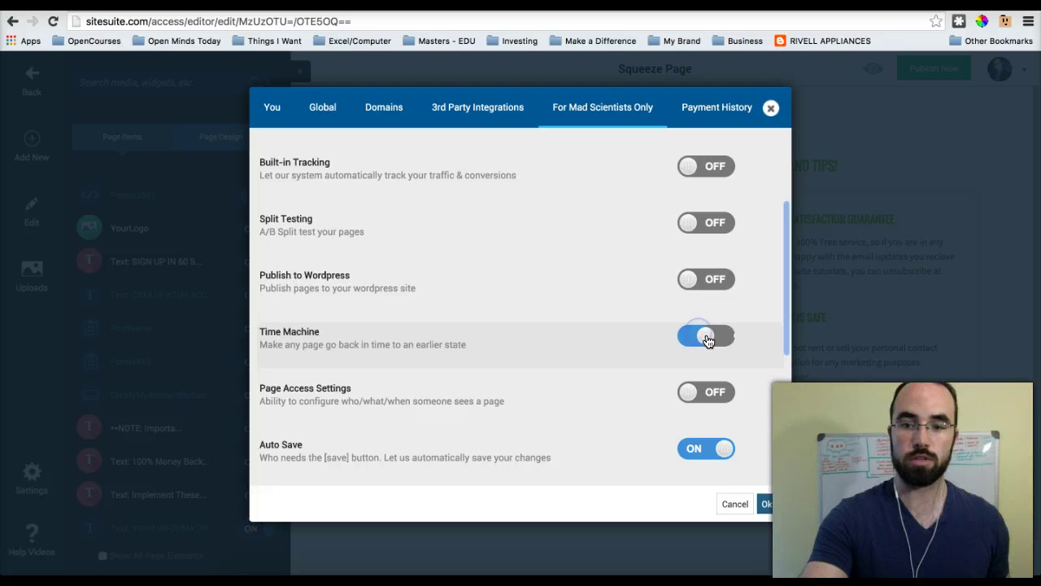
pyautogui.click(706, 340)
pyautogui.click(707, 341)
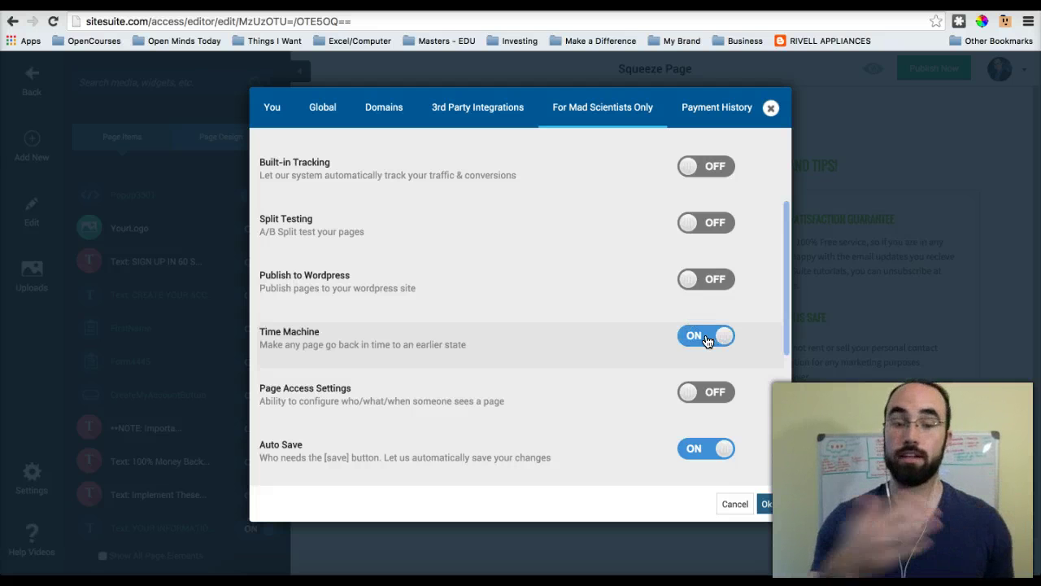
pyautogui.click(707, 452)
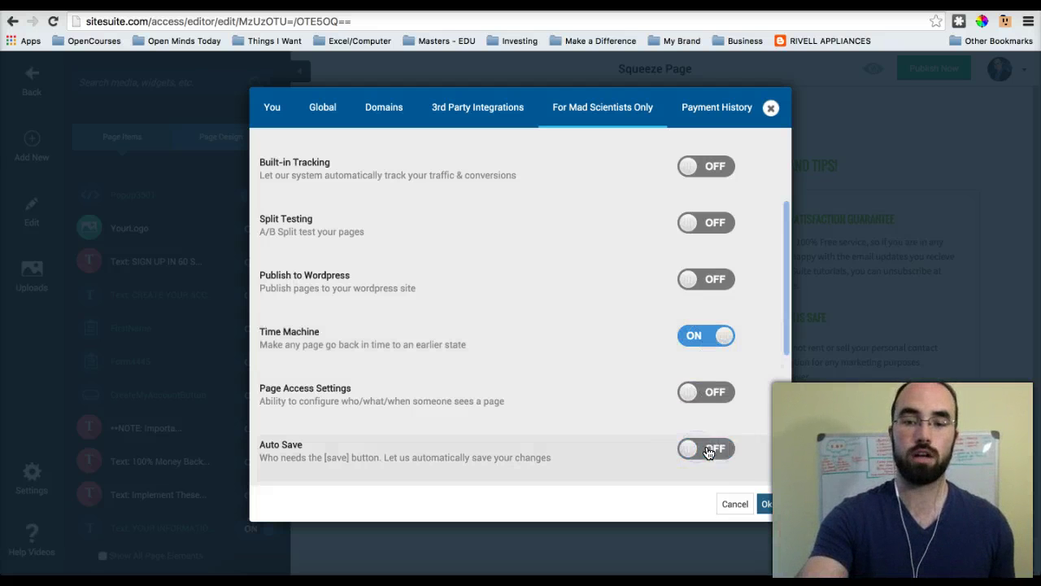
pyautogui.click(707, 452)
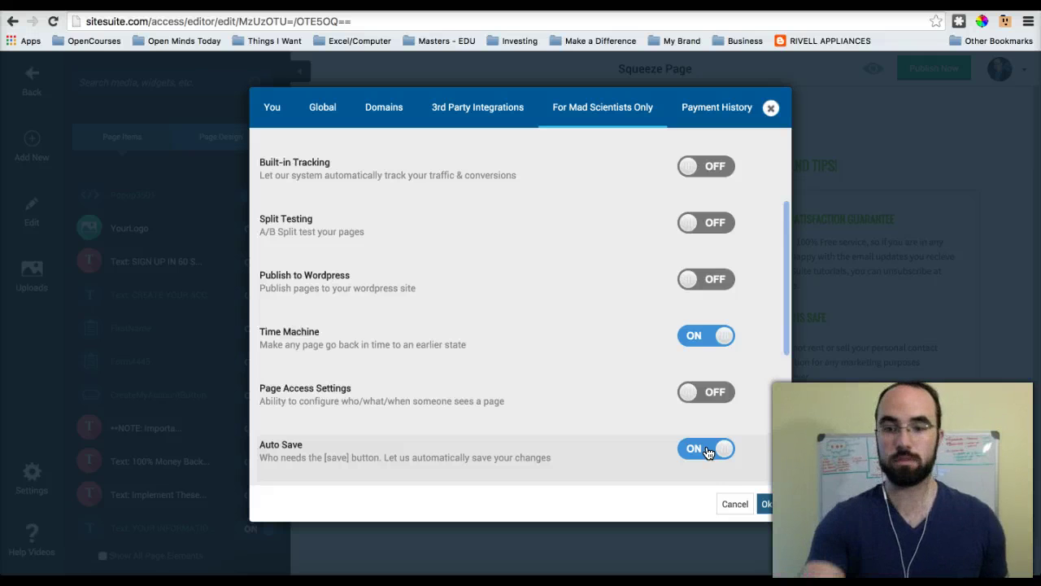
pyautogui.click(766, 504)
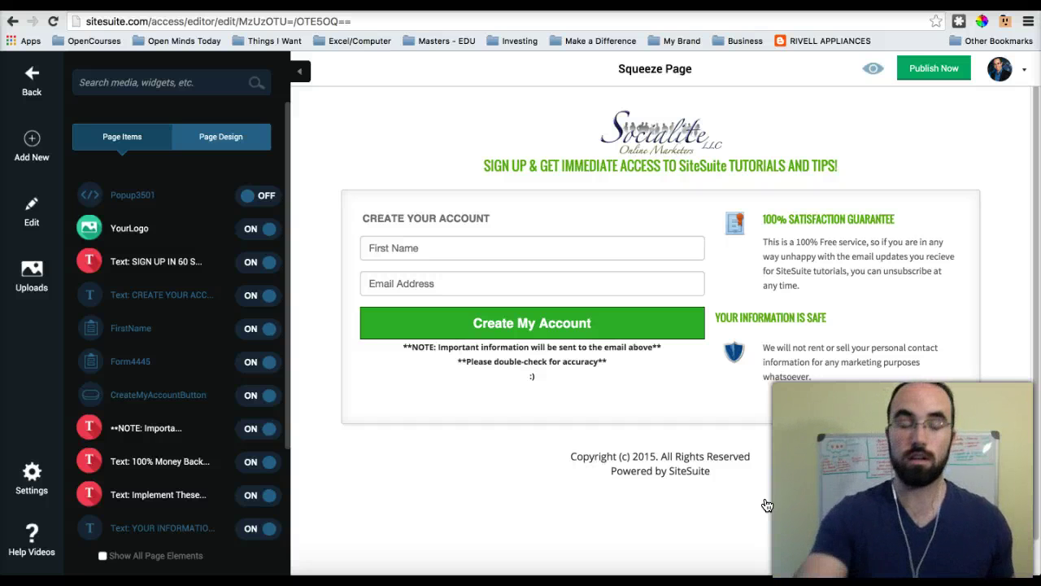
# Step: Open the page's Time Machine history from Settings and preview the 15:42 version
pyautogui.click(36, 479)
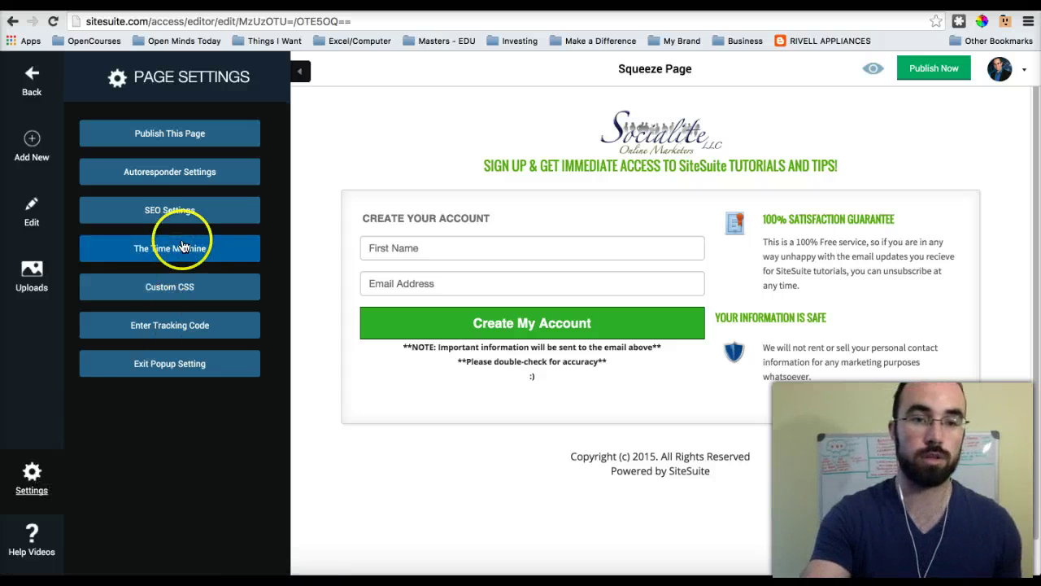
pyautogui.click(186, 248)
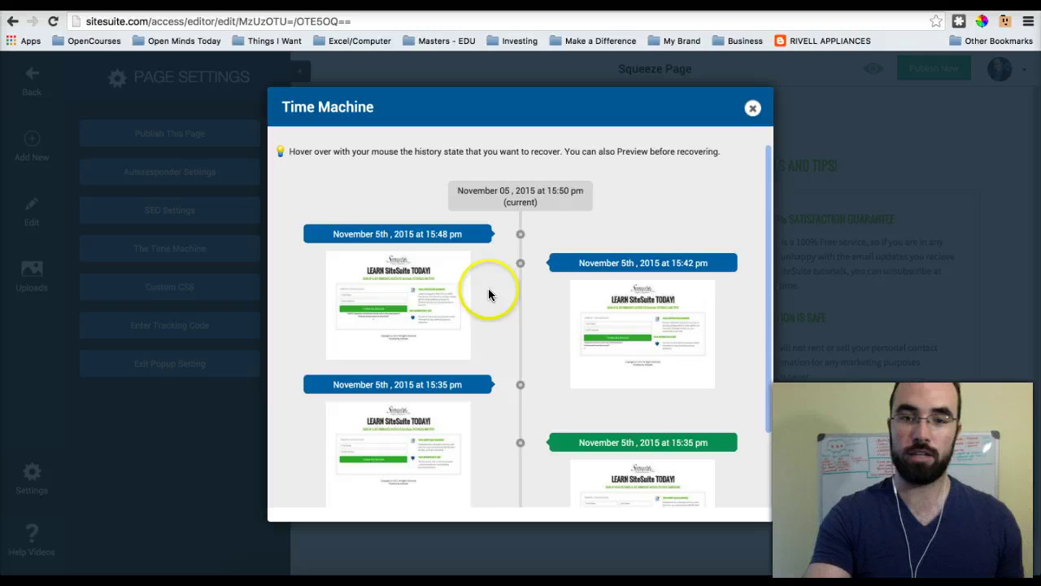
pyautogui.scroll(-3, 504, 322)
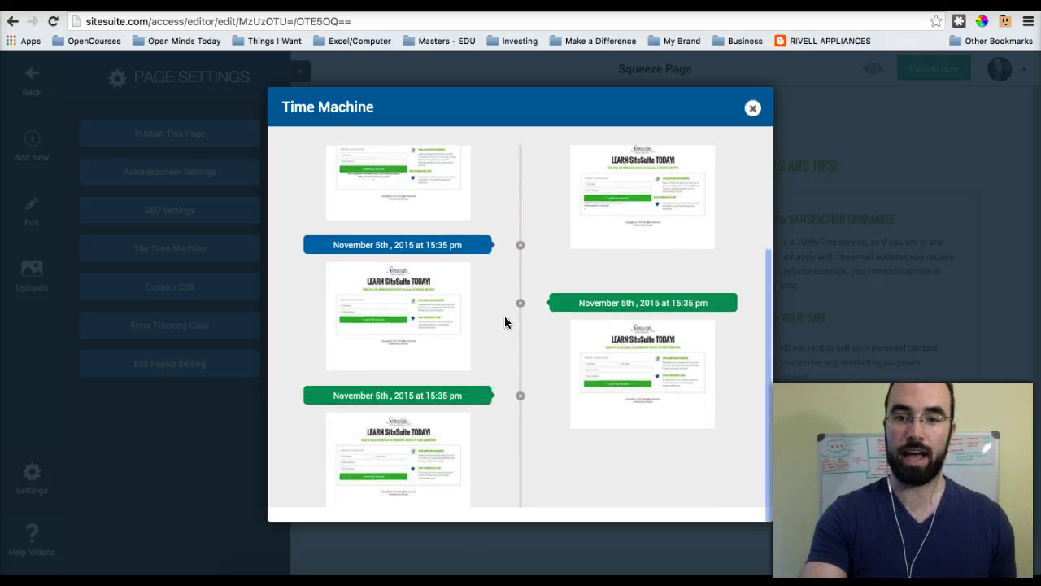
pyautogui.scroll(3, 505, 322)
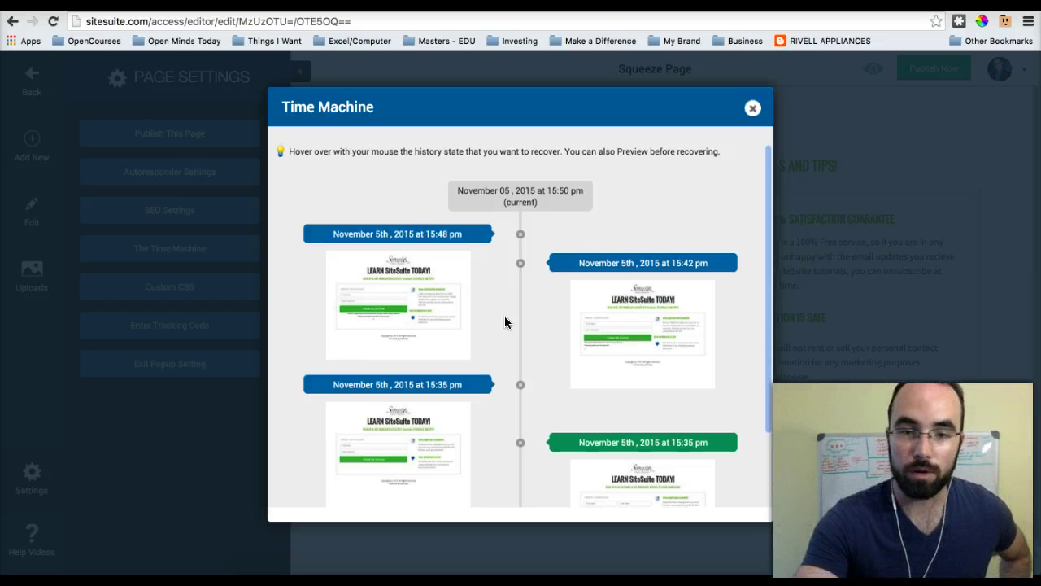
pyautogui.scroll(-2, 505, 317)
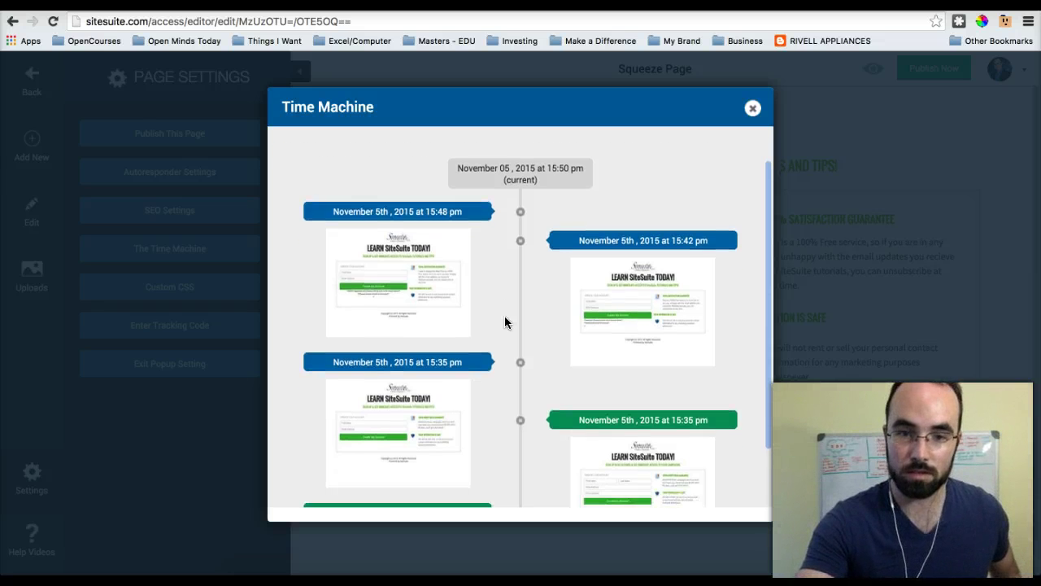
pyautogui.click(618, 295)
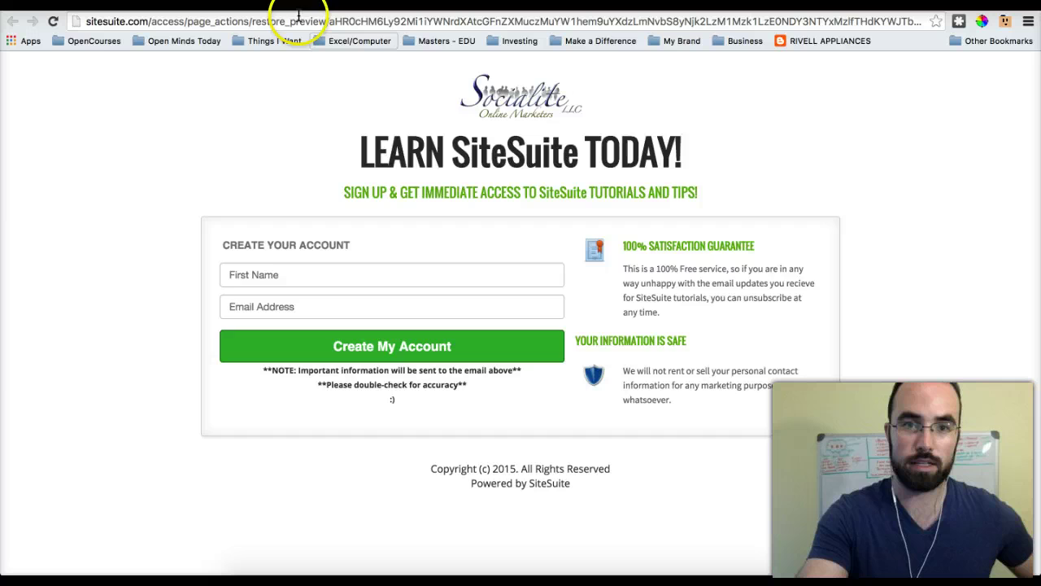
# Step: Return to the history and preview the 15:48 version, which lacks the headline
pyautogui.hotkey('ctrl', 'w')
pyautogui.moveTo(442, 233)
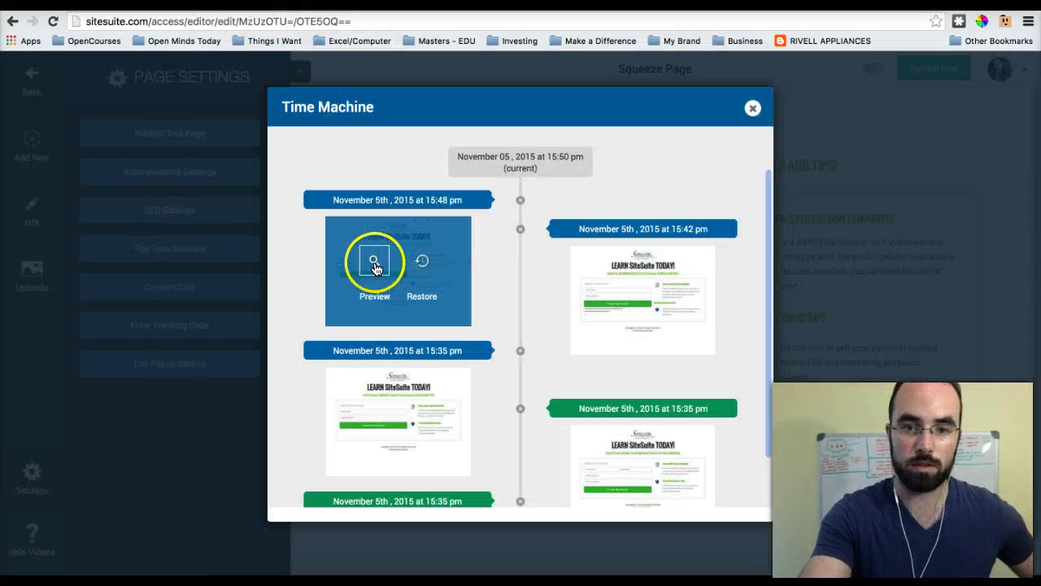
pyautogui.click(375, 268)
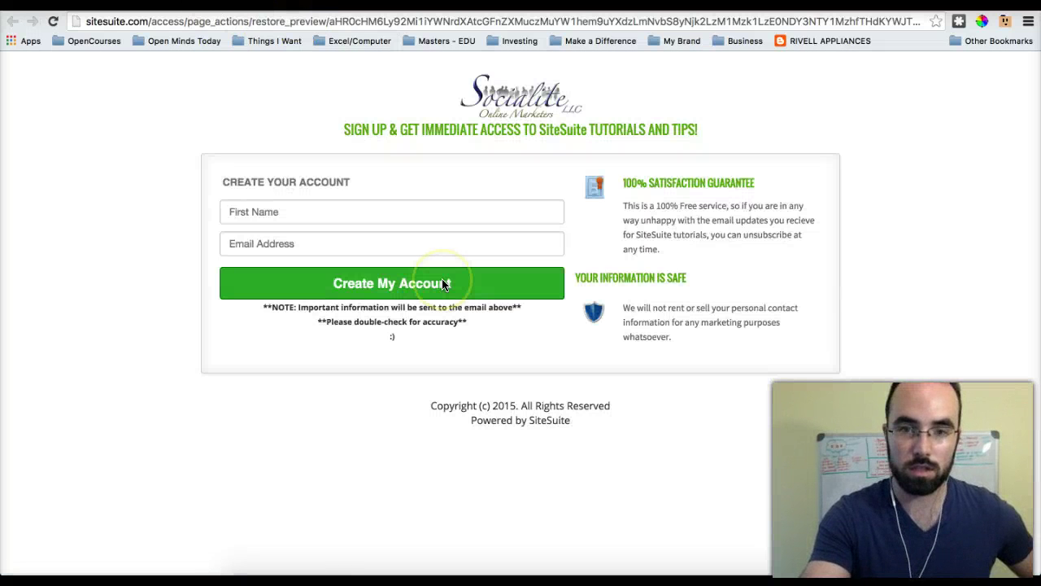
# Step: Back in the history, choose Restore on the 15:42 version
pyautogui.hotkey('ctrl', 'w')
pyautogui.moveTo(616, 290)
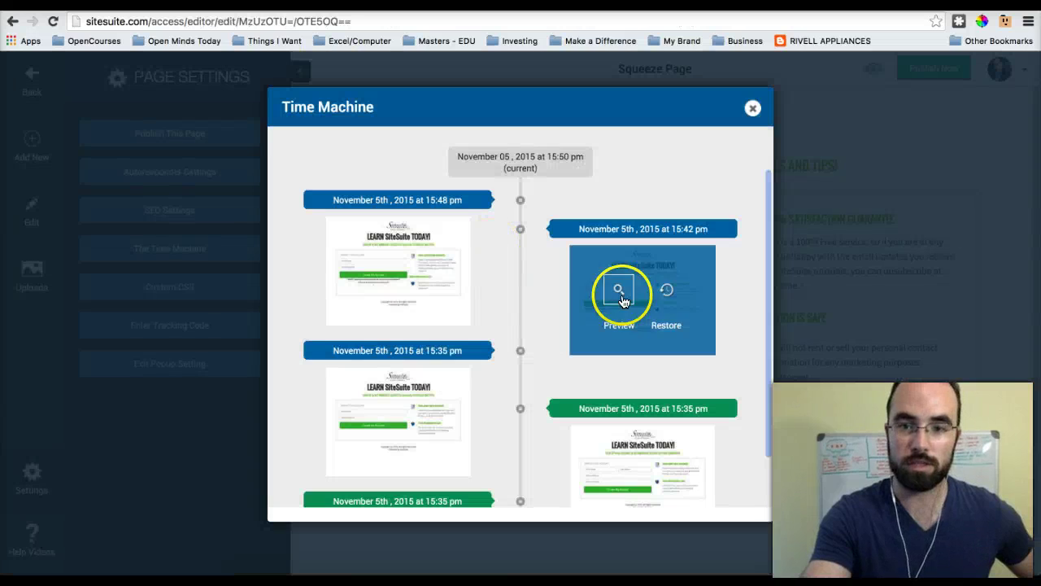
pyautogui.click(666, 295)
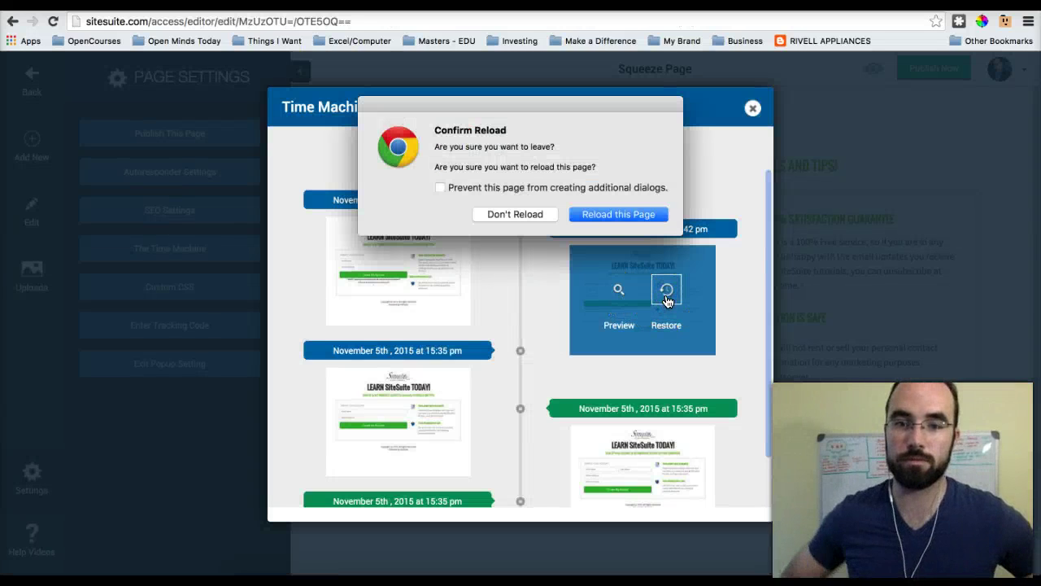
# Step: Confirm Reload this Page to apply the 15:42 restore, then select the restored LEARN SiteSuite TODAY! headline
pyautogui.click(612, 214)
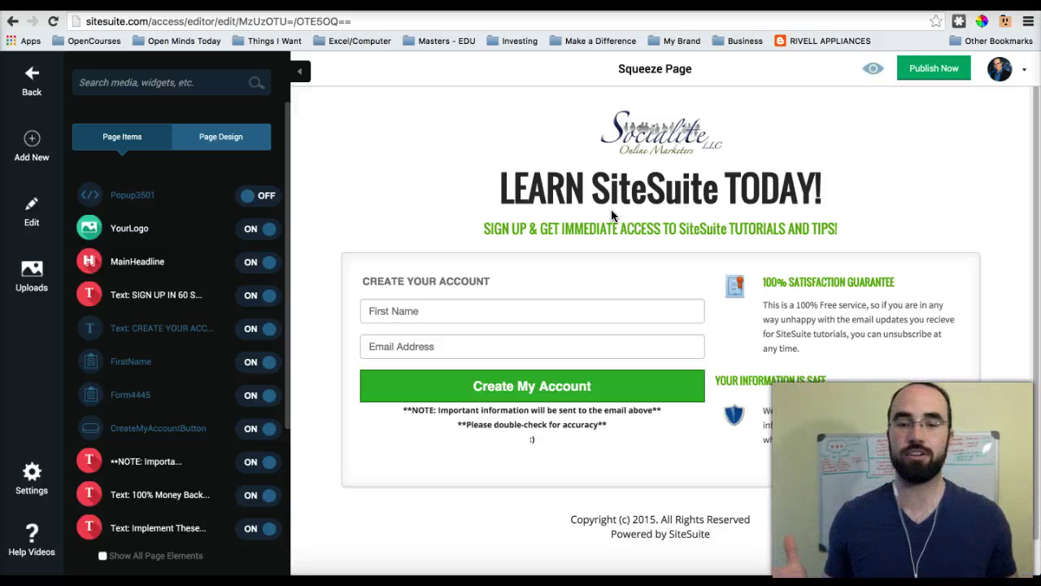
pyautogui.click(589, 212)
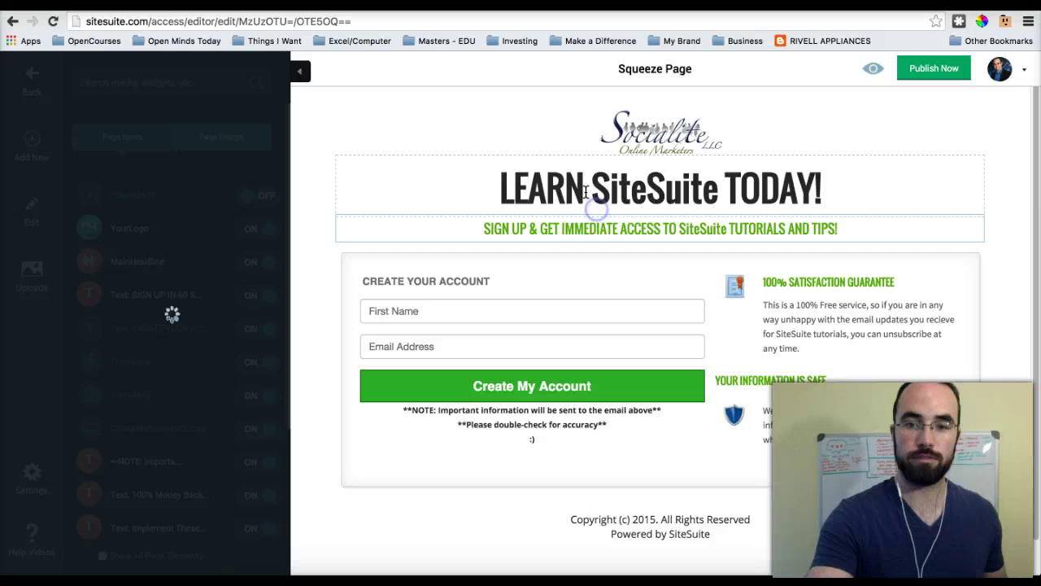
pyautogui.click(514, 188)
pyautogui.moveTo(526, 193); pyautogui.dragTo(1003, 246)
pyautogui.click(1003, 247)
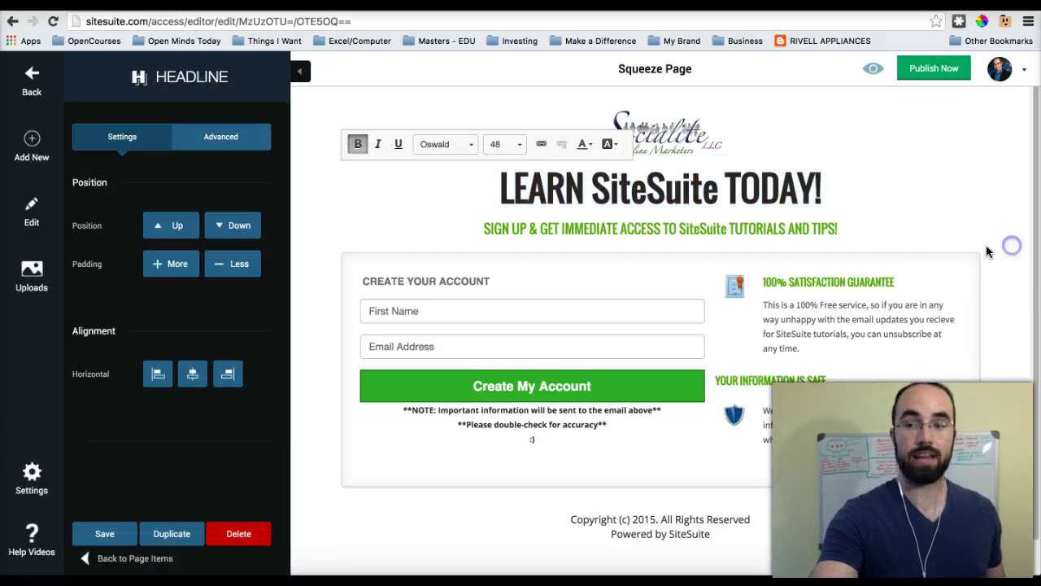